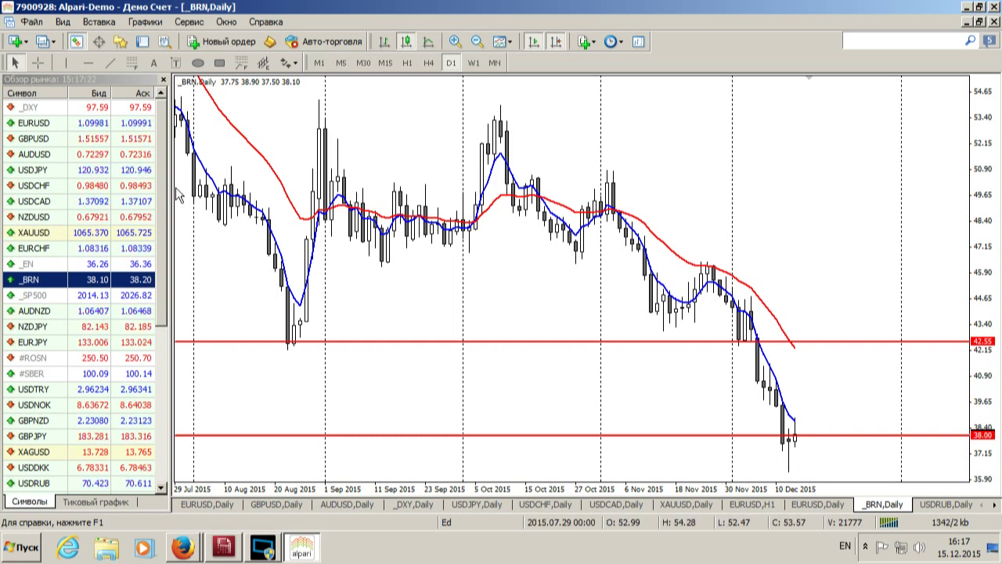
Load _EN into the chart window, check its hourly candles, then return to daily
drag(72, 268, 486, 266)
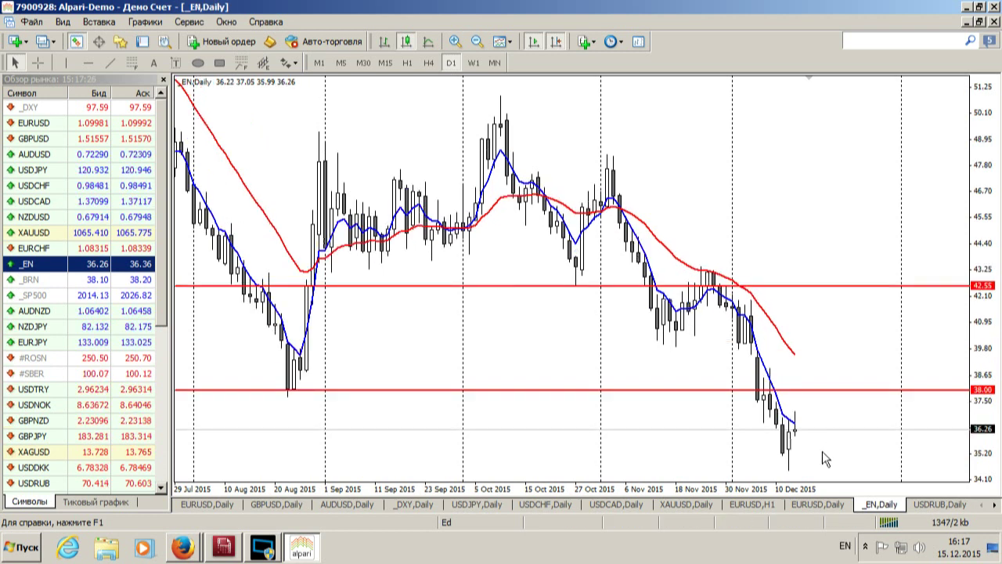
click(407, 64)
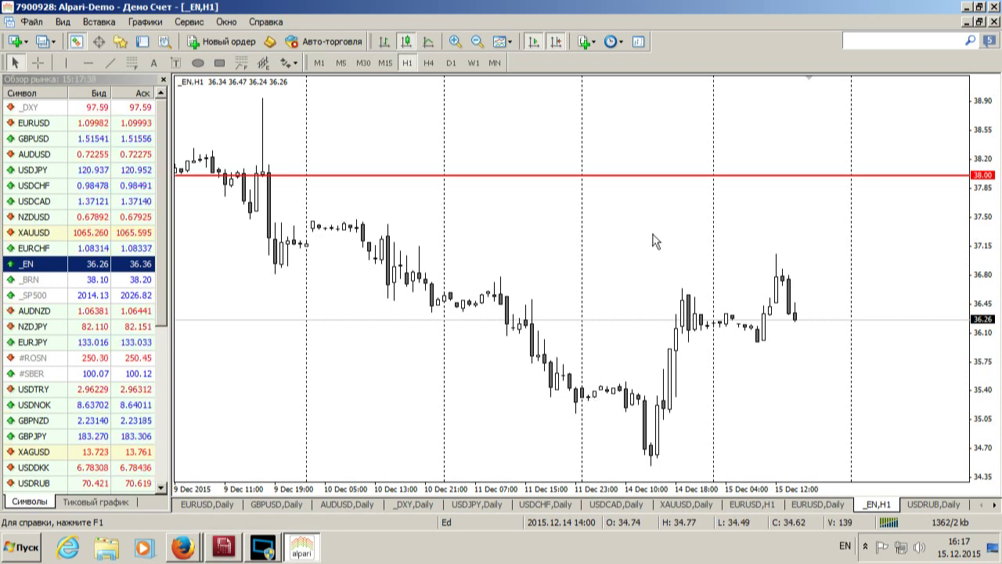
click(450, 63)
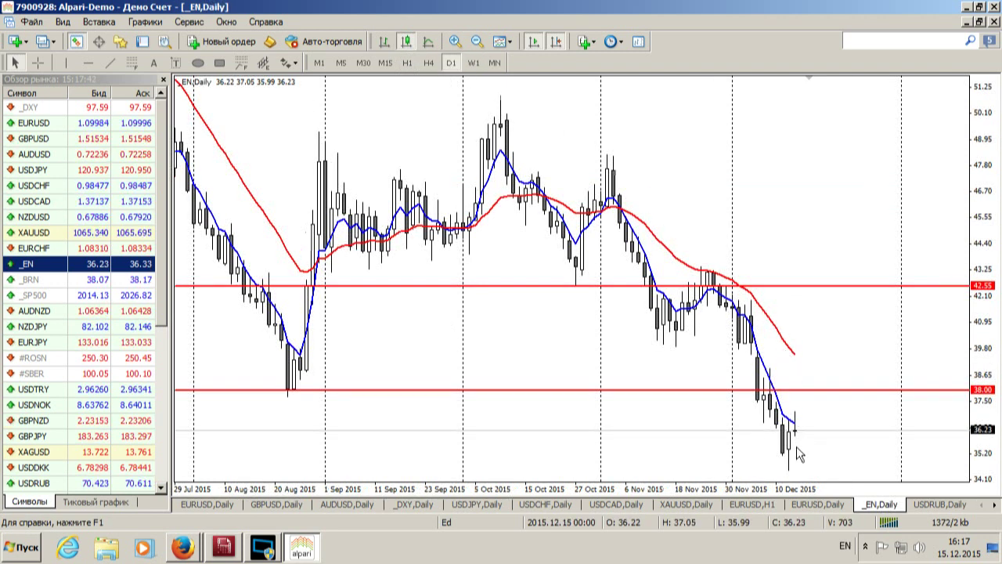
Zoom in and out on the _EN daily levels 42.55 and 38.00, then show the _DXY daily chart
key(plus)
key(plus)
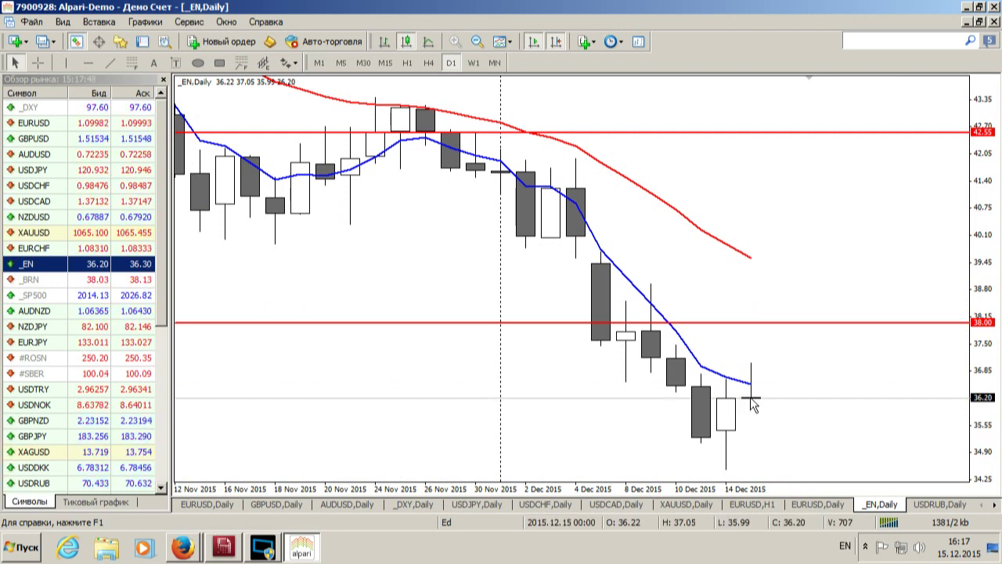
key(minus)
key(minus)
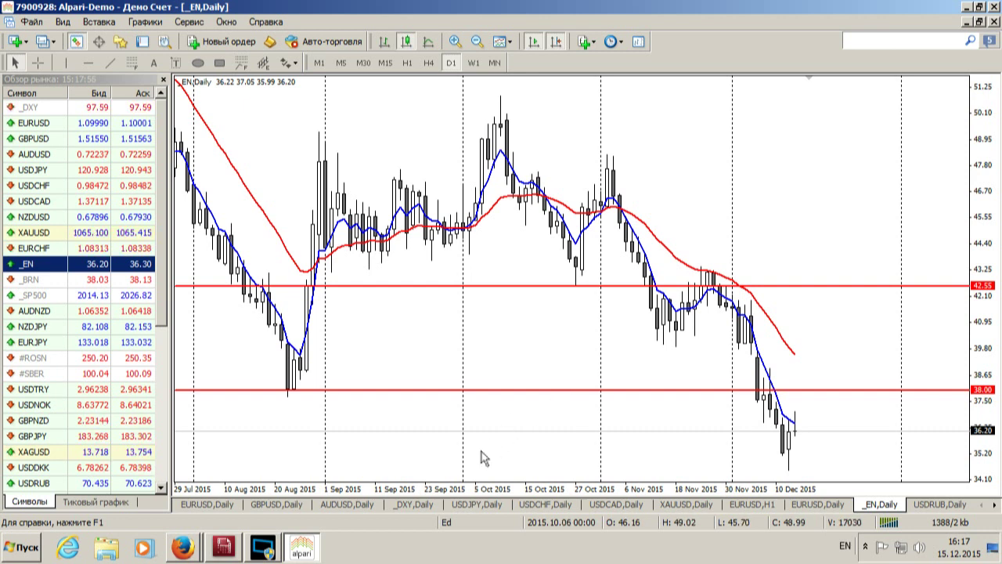
click(412, 504)
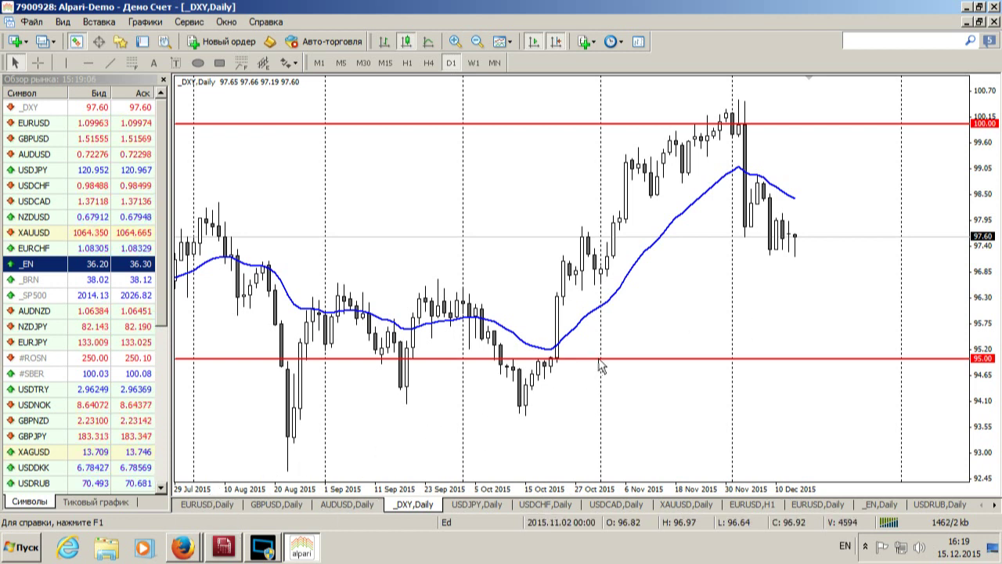
Show the EURUSD daily chart and zoom in, then out, around its 1.10900 and 1.08000 levels
click(201, 504)
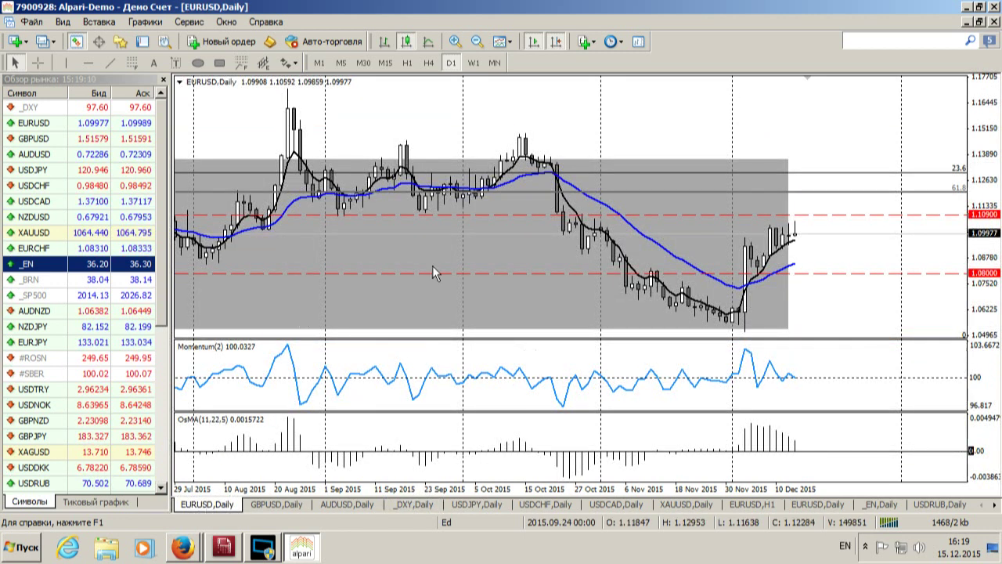
key(plus)
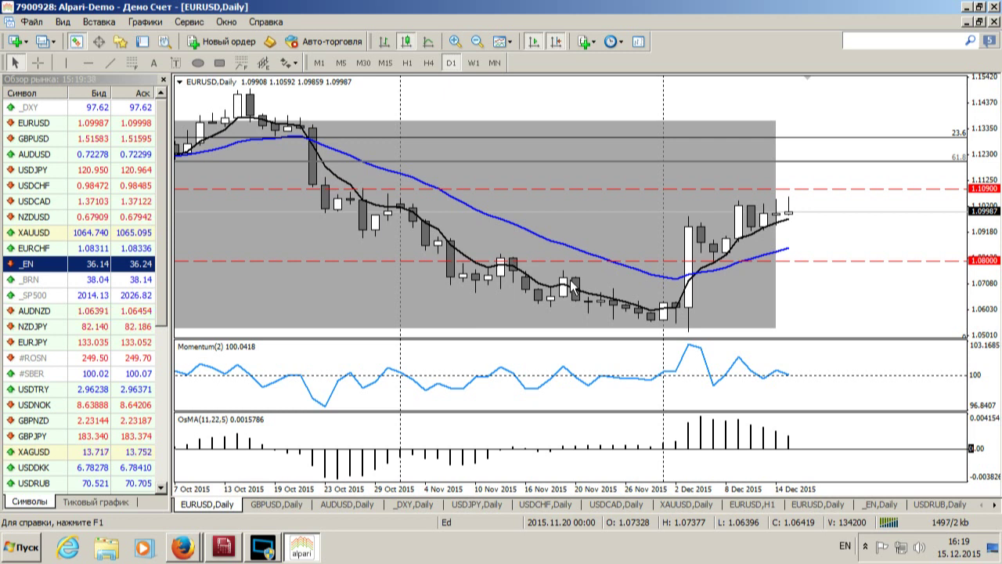
key(minus)
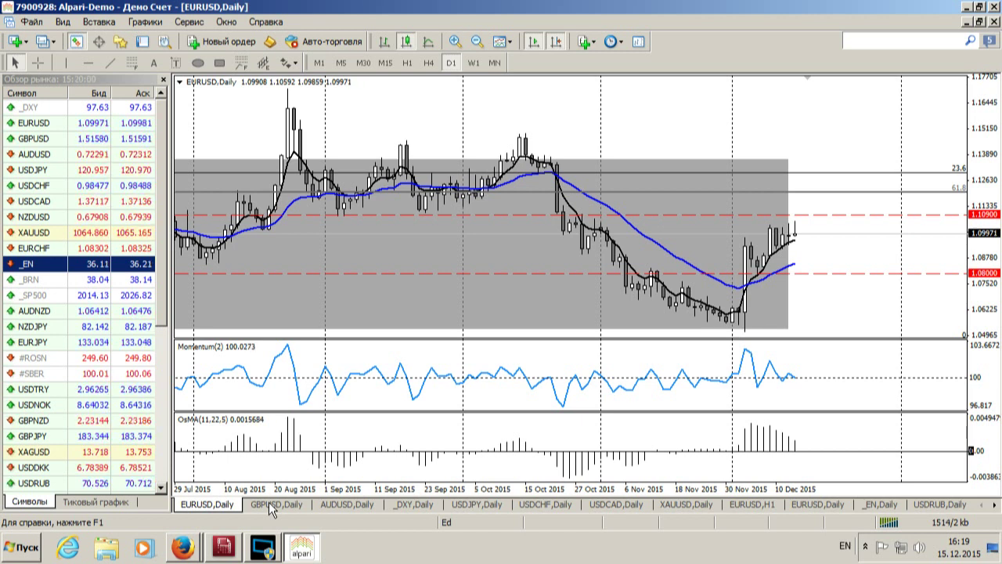
Show the GBPUSD daily chart and zoom in, then out, on its recent candles
click(268, 502)
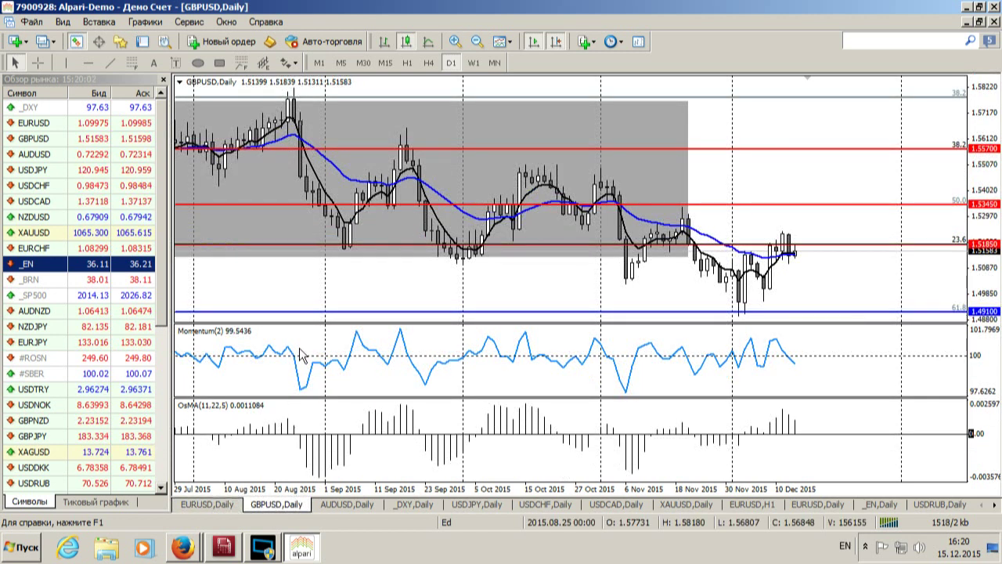
key(plus)
key(plus)
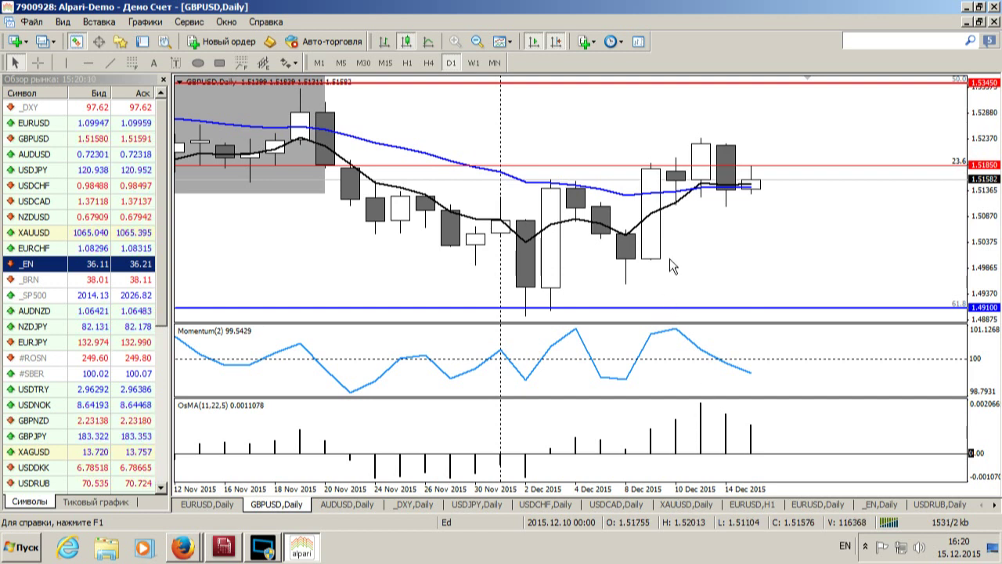
key(minus)
key(minus)
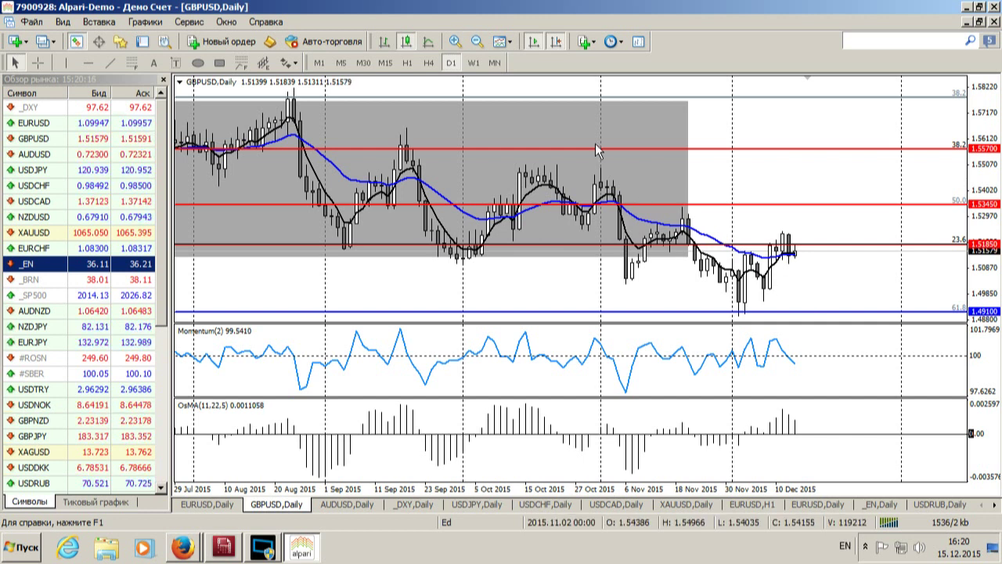
Check the GBPUSD four-hour channel, return to daily, and zoom in and back out
click(427, 63)
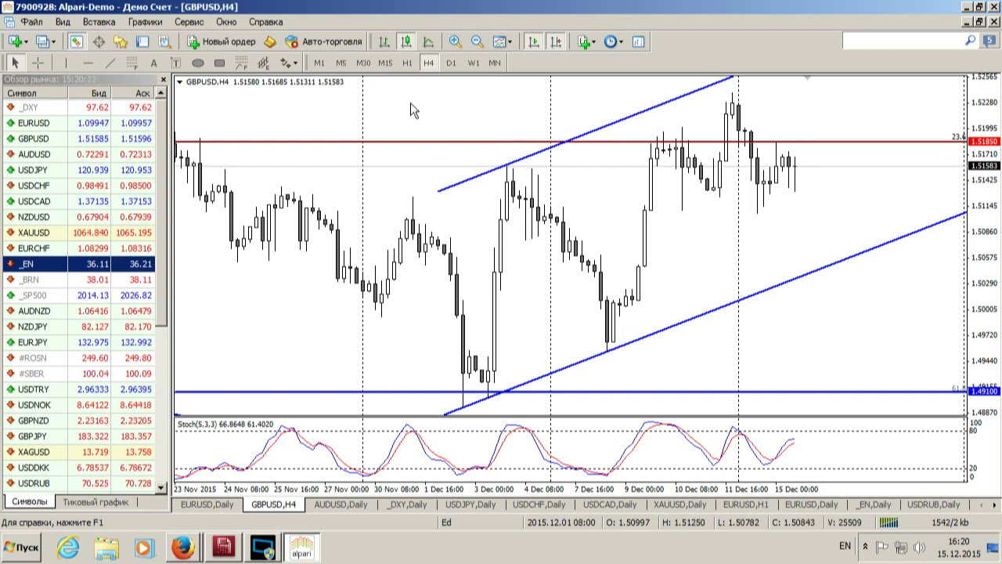
click(451, 63)
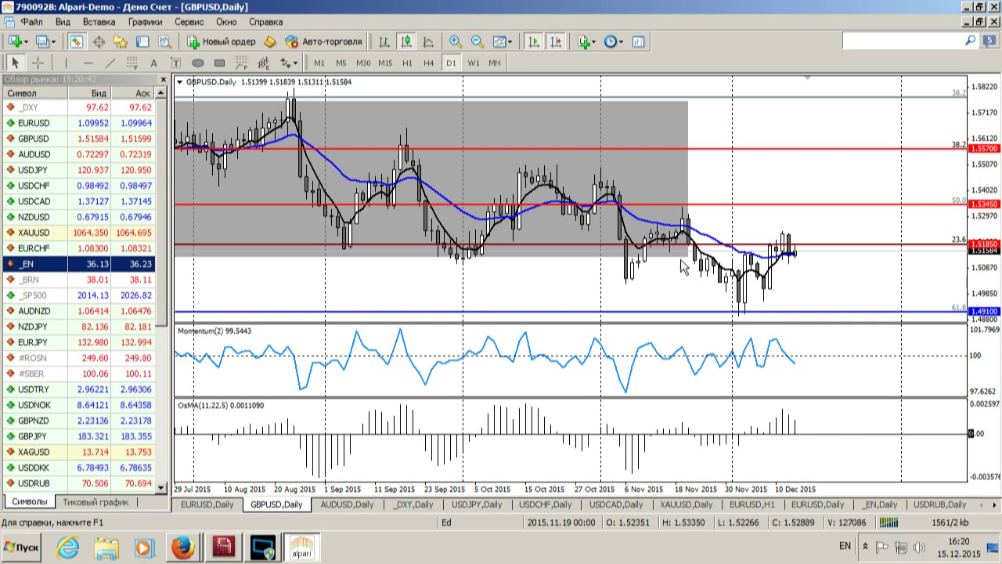
key(plus)
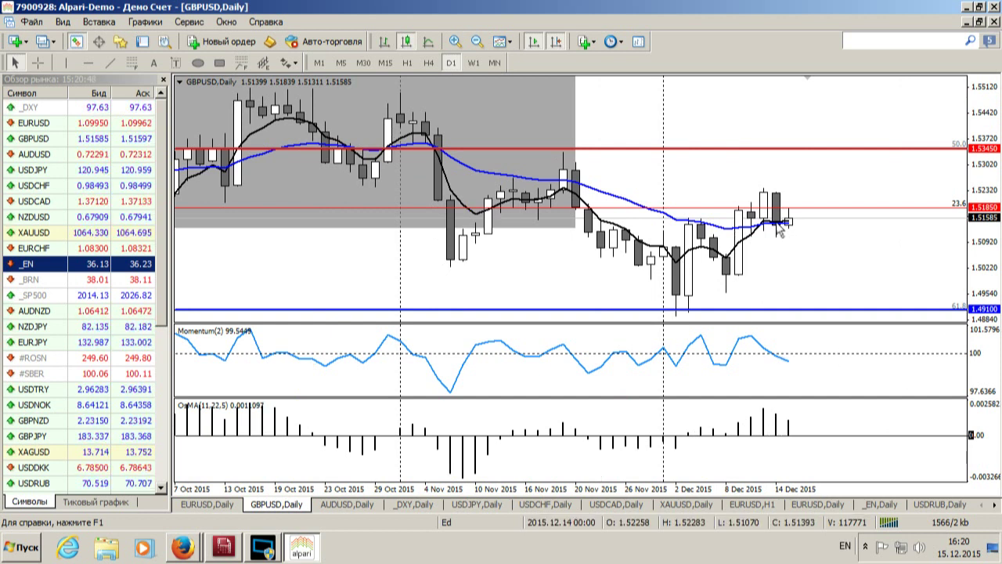
key(minus)
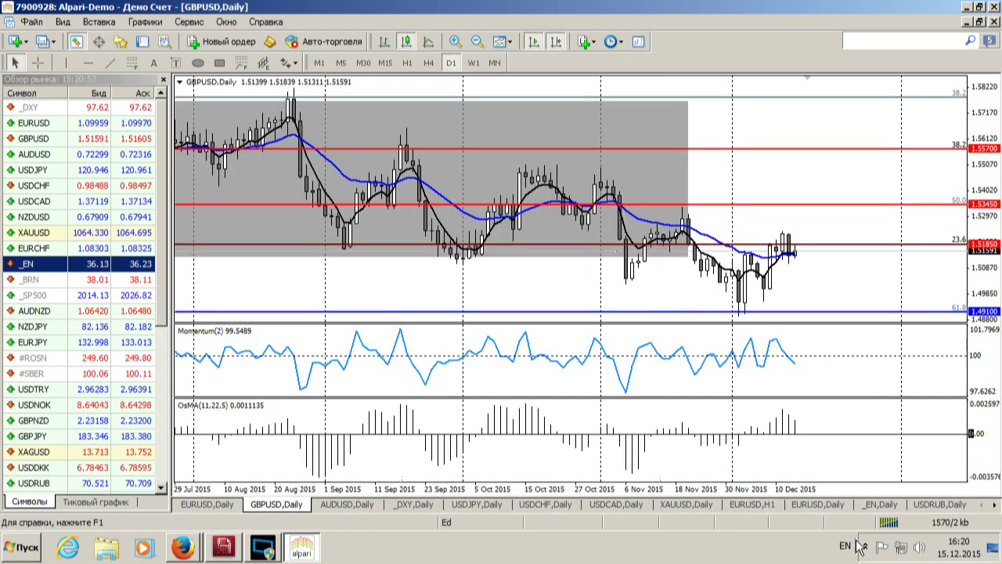
Show AUDUSD daily, zoom out to the July–December range, then move to the USDJPY daily chart
click(350, 504)
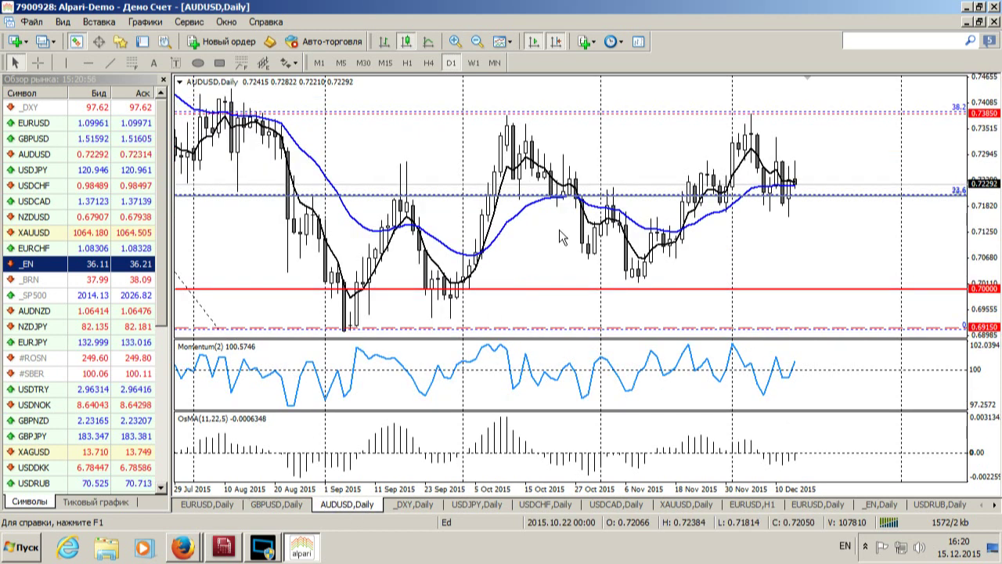
key(plus)
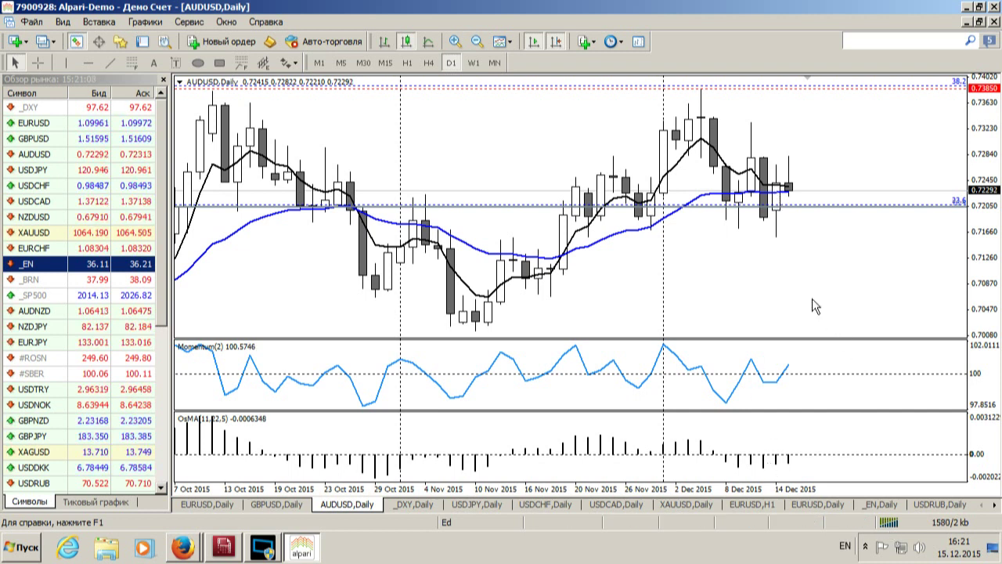
key(minus)
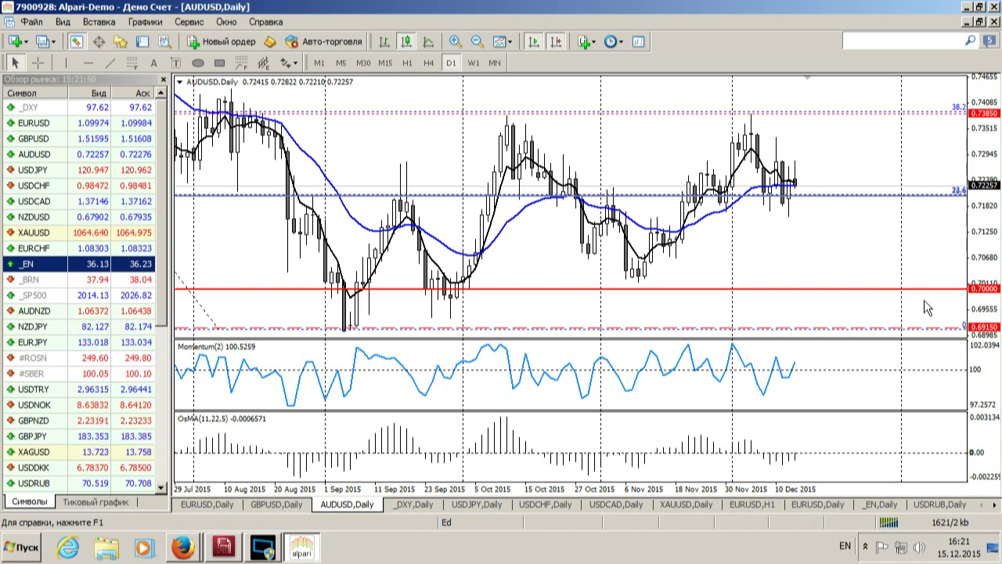
click(470, 504)
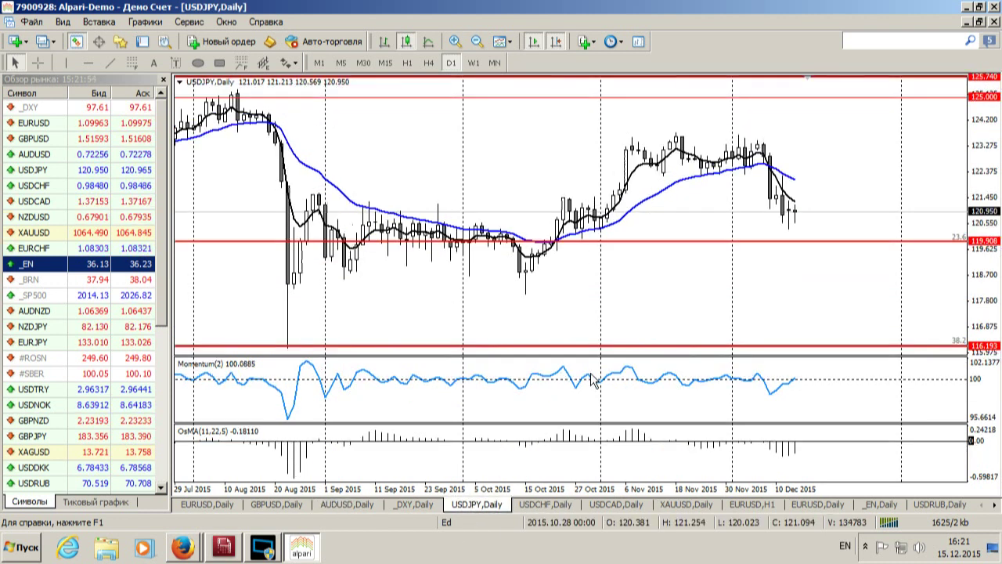
Zoom in on recent USDJPY candles, zoom out to July–December, then show the USDCHF daily chart
key(plus)
key(plus)
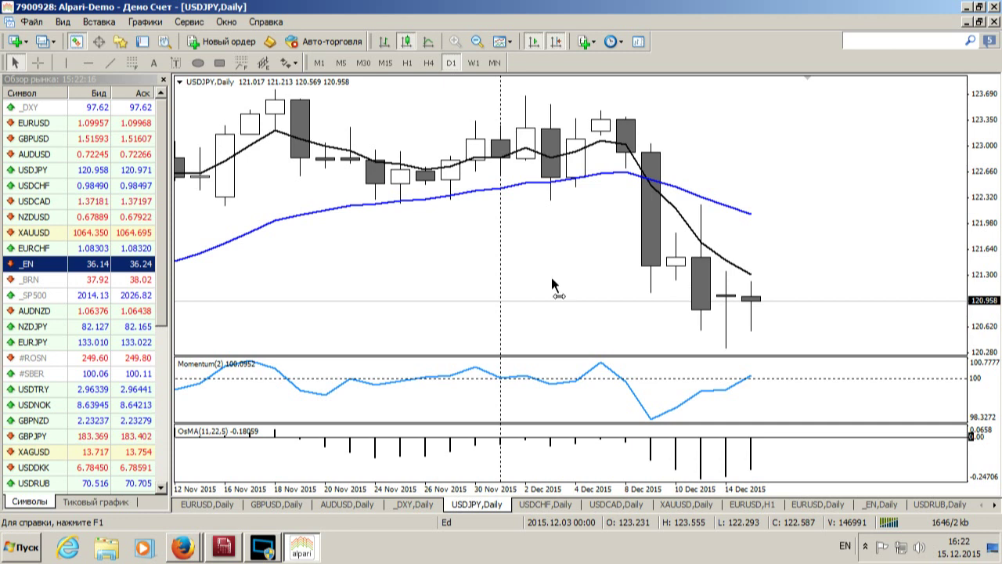
key(minus)
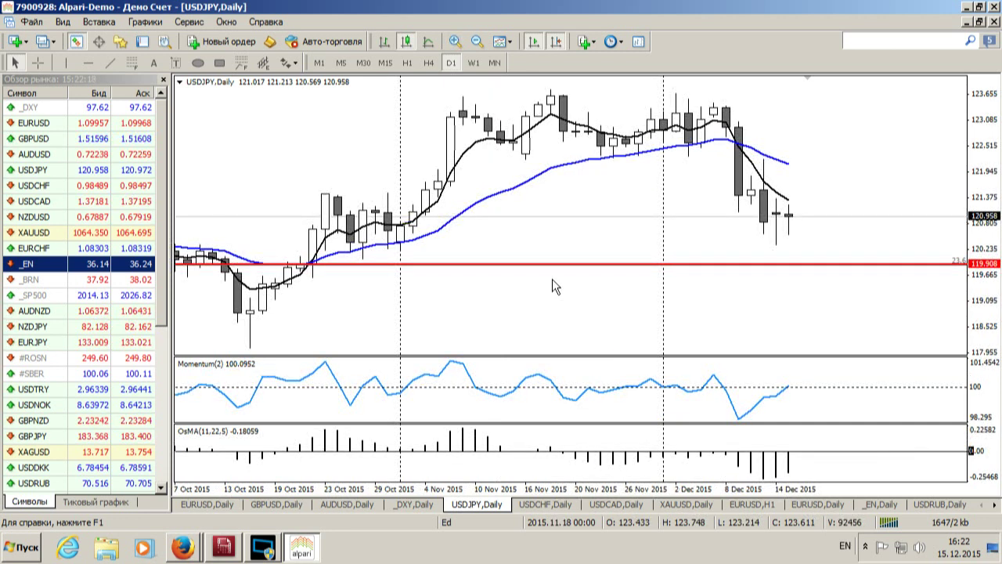
key(minus)
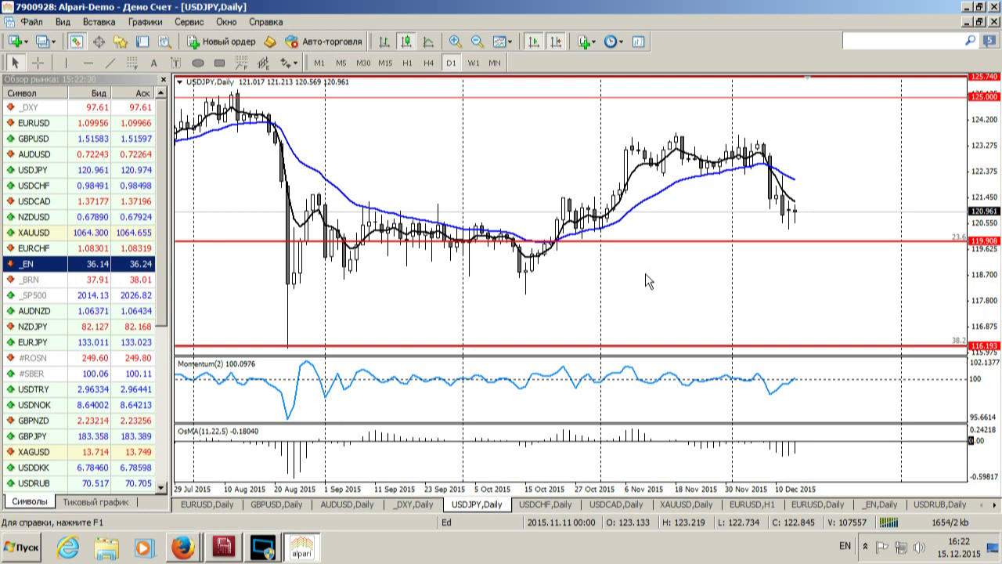
click(548, 504)
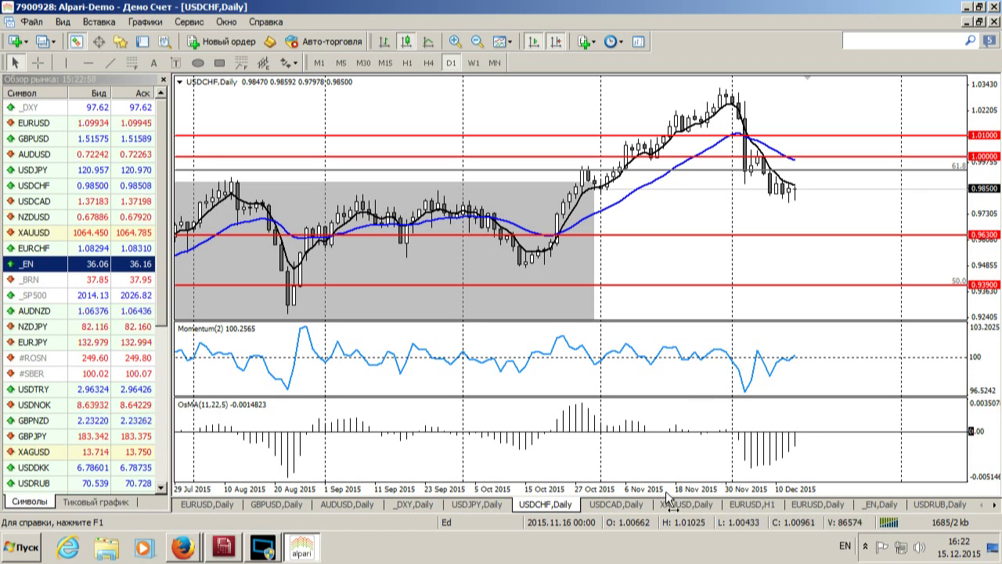
Review USDCAD daily around 1.34850, zooming in and out, then show the XAUUSD daily chart
click(640, 507)
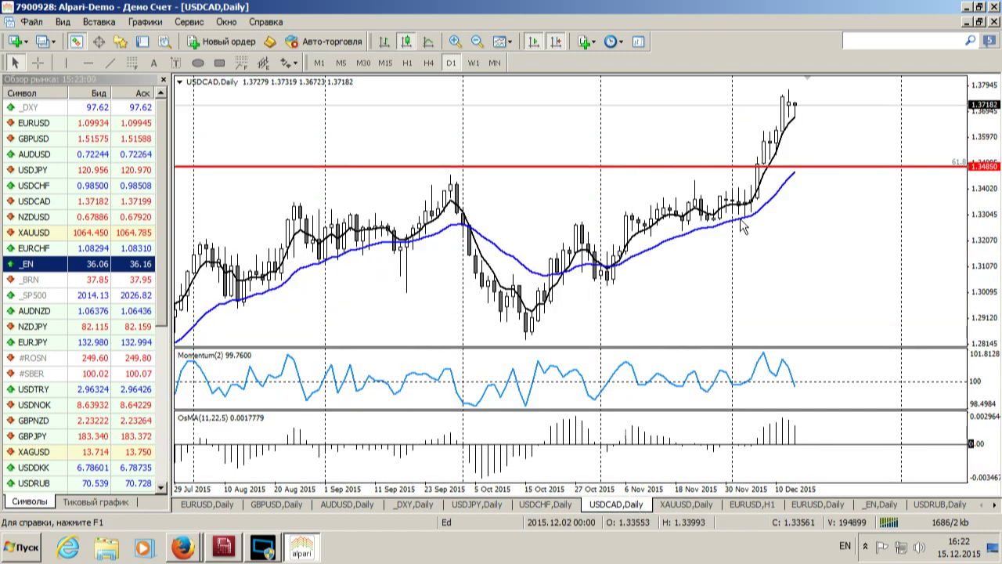
key(plus)
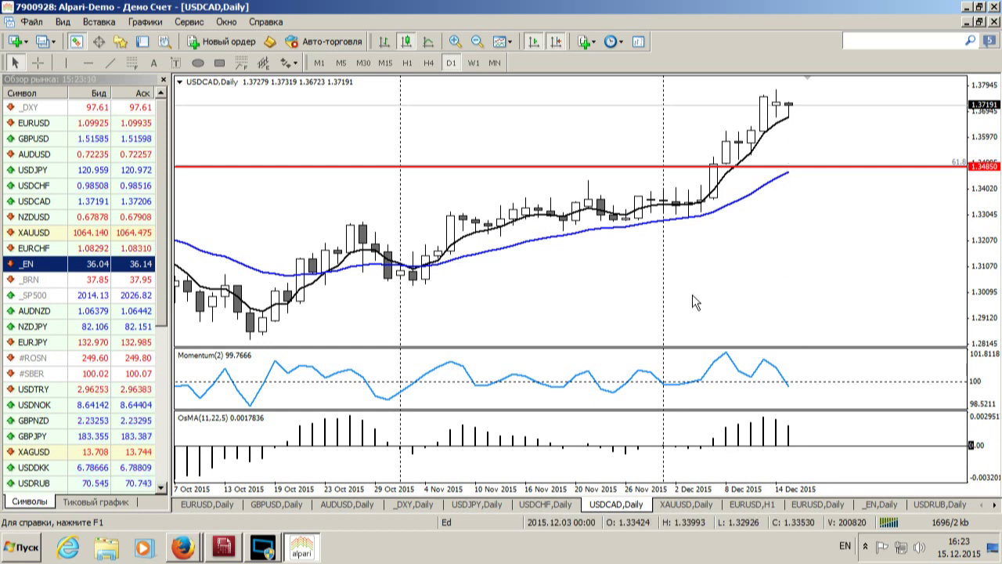
key(minus)
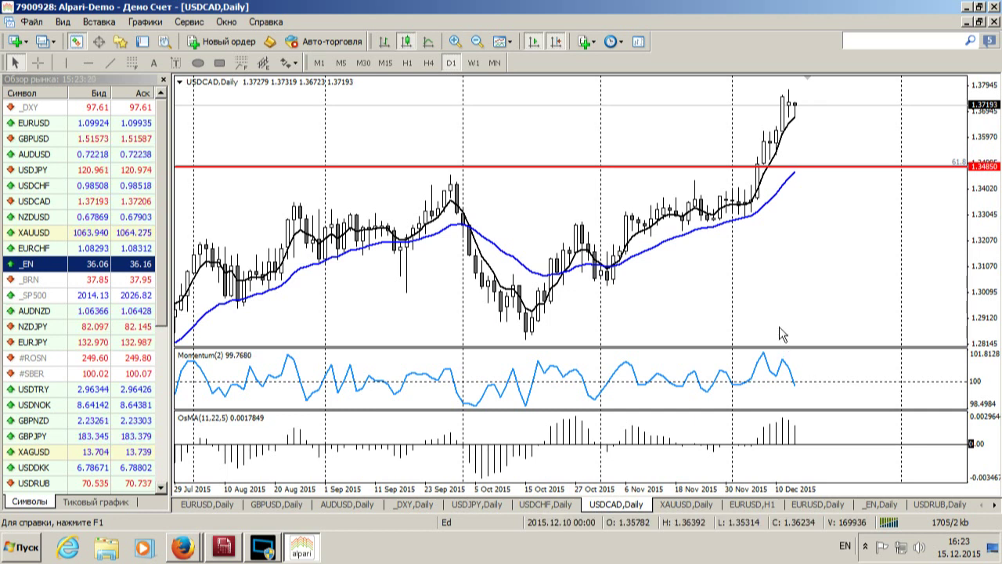
click(702, 503)
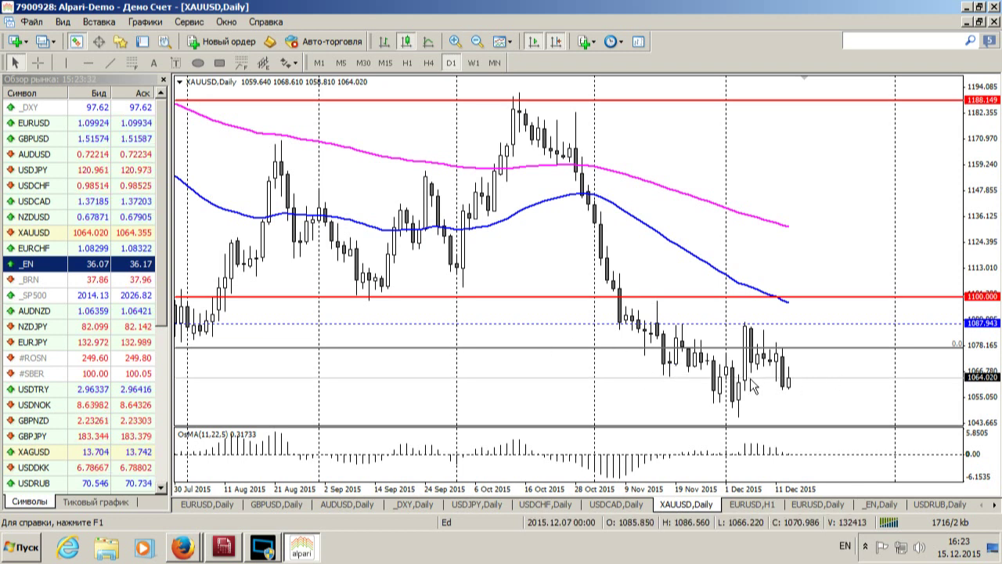
Put gold on weekly bars since 2014 and move the Fibonacci retracement's 0.0 anchor lower
key(minus)
key(minus)
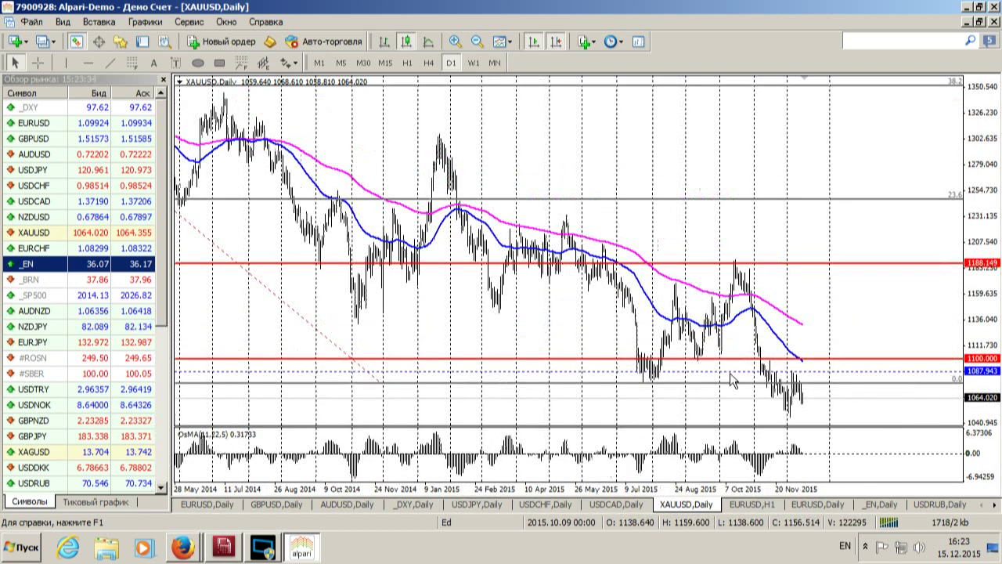
click(473, 64)
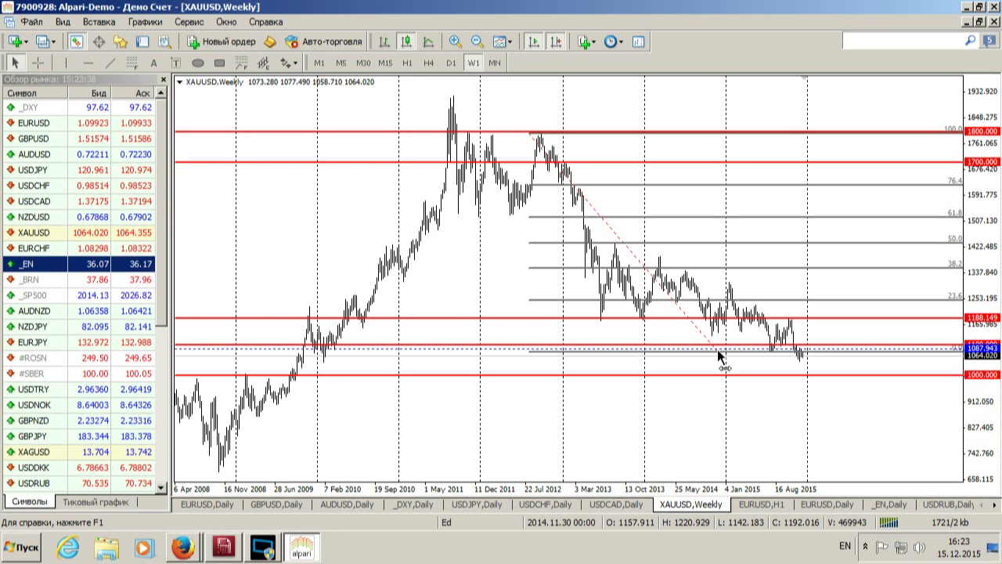
drag(718, 352, 750, 361)
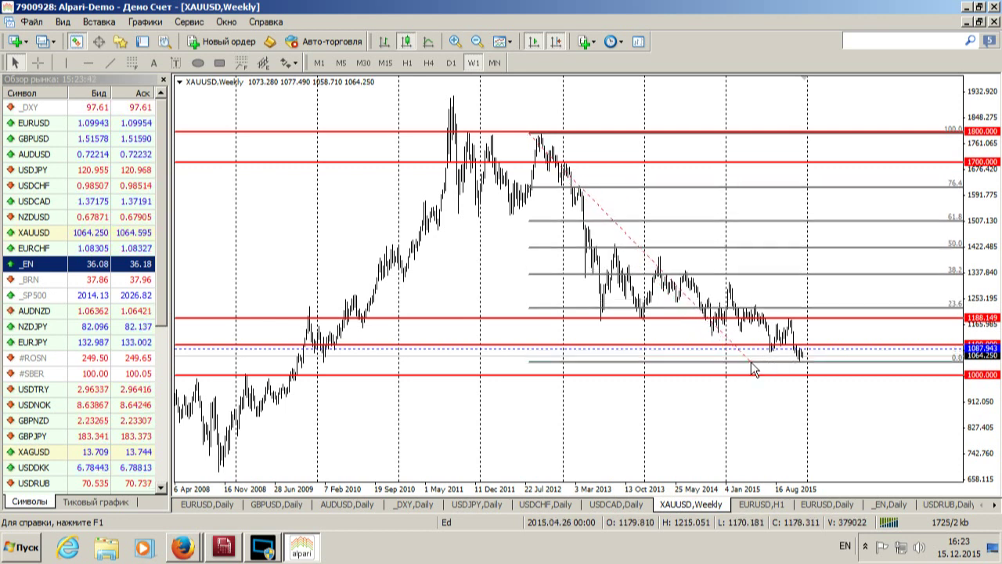
Extend gold's dashed downtrend line to October 2015, then show XAUUSD on four-hour bars
key(plus)
key(plus)
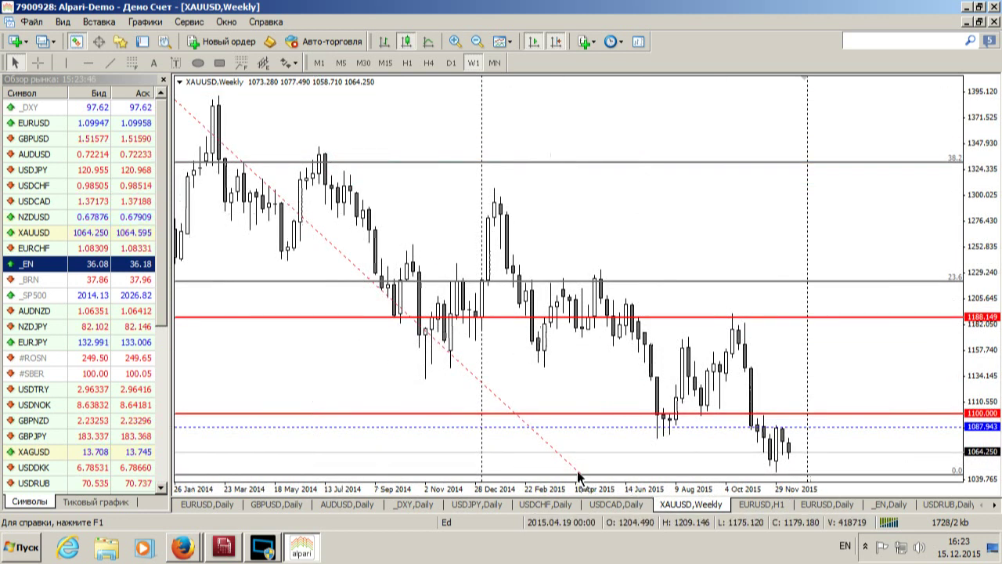
drag(580, 479, 720, 473)
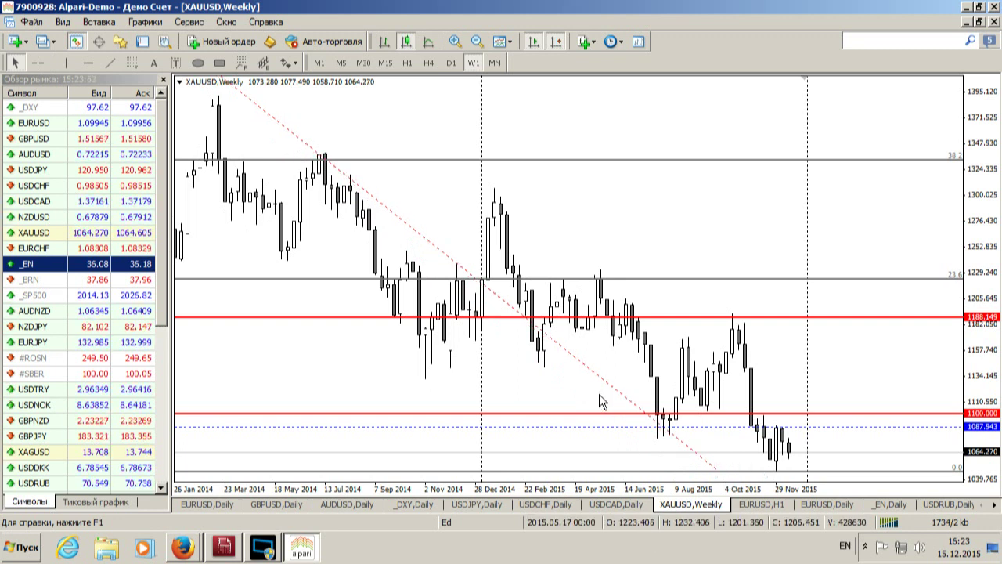
click(428, 62)
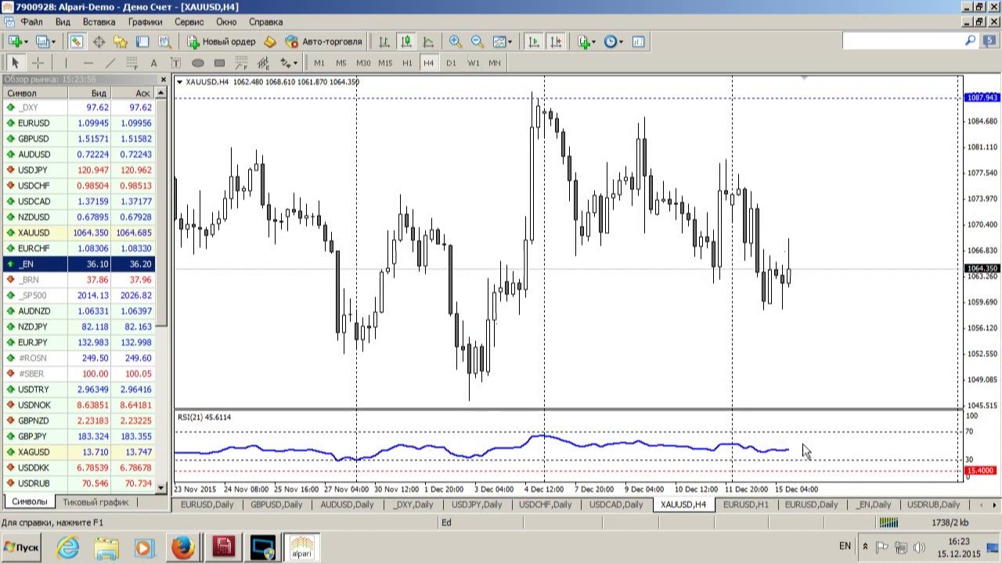